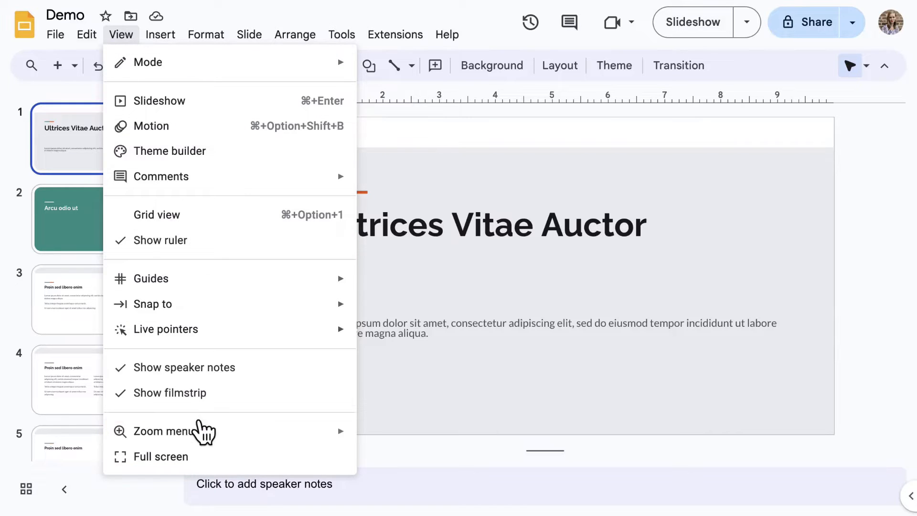
Try the full-screen view and exit it, and hide the menus and show them again
{"action": "left_click", "coordinate": [196, 451]}
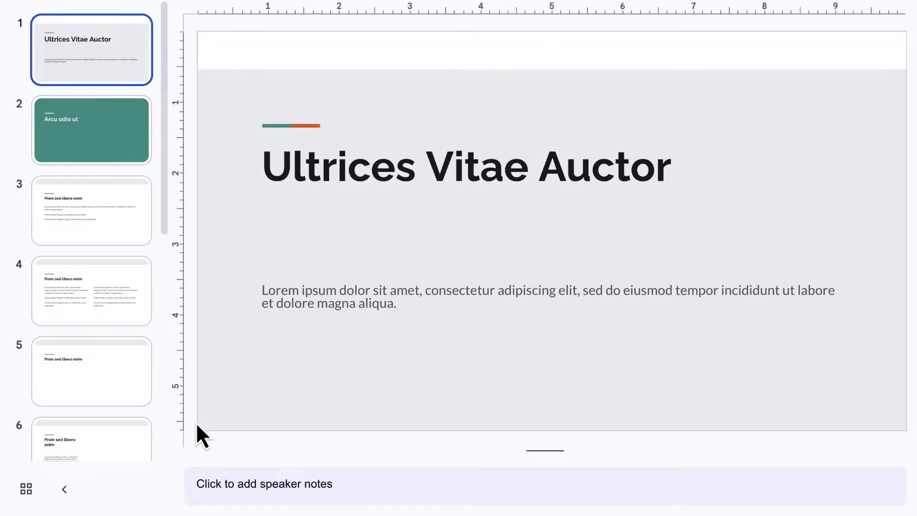
{"action": "key", "text": "Escape"}
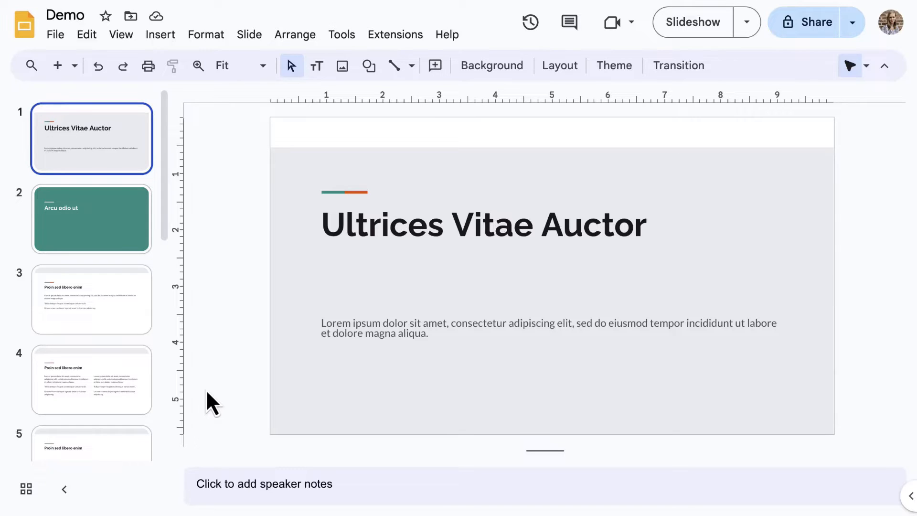
{"action": "left_click", "coordinate": [885, 67]}
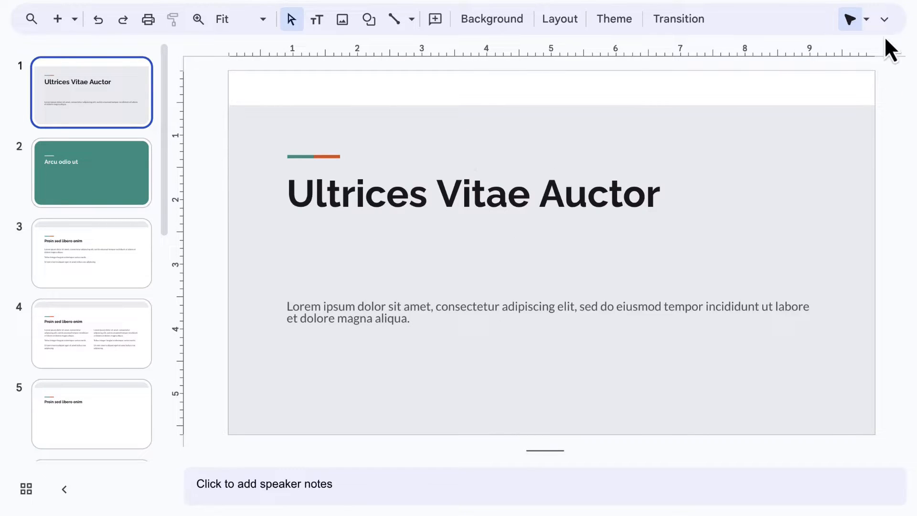
{"action": "left_click", "coordinate": [885, 19]}
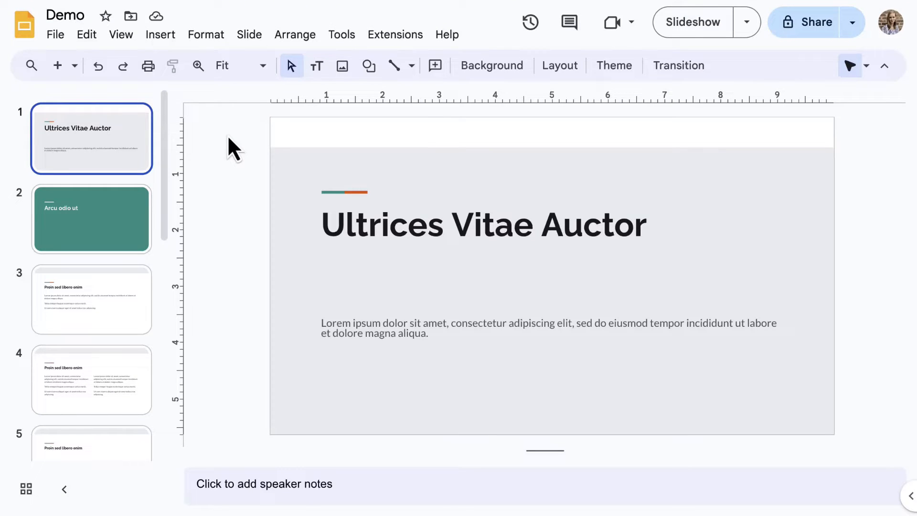
Set the presentation's page size to a custom 8.5 × 11 inches and apply it
{"action": "left_click", "coordinate": [56, 35]}
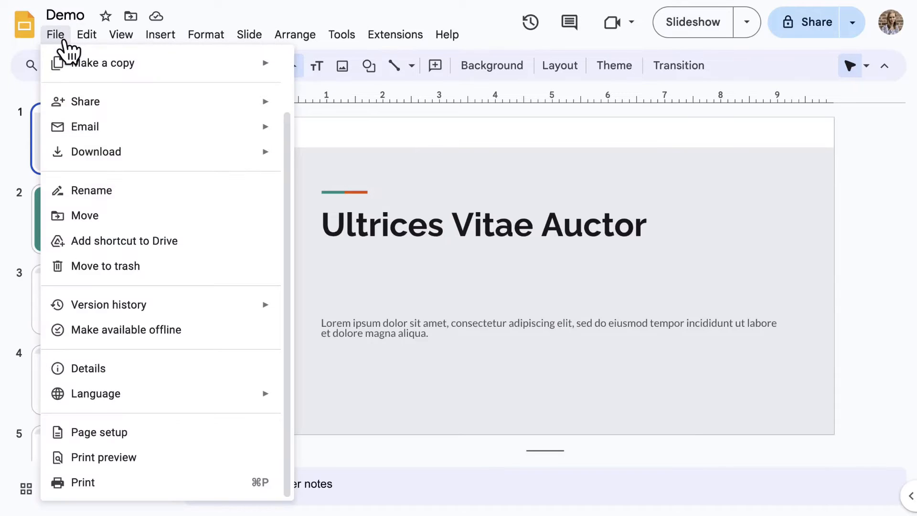
{"action": "left_click", "coordinate": [162, 433]}
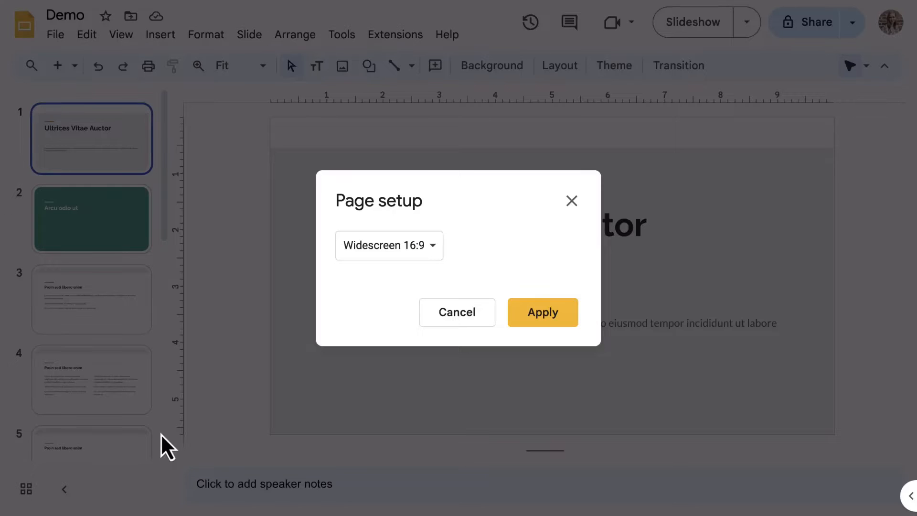
{"action": "left_click", "coordinate": [432, 251]}
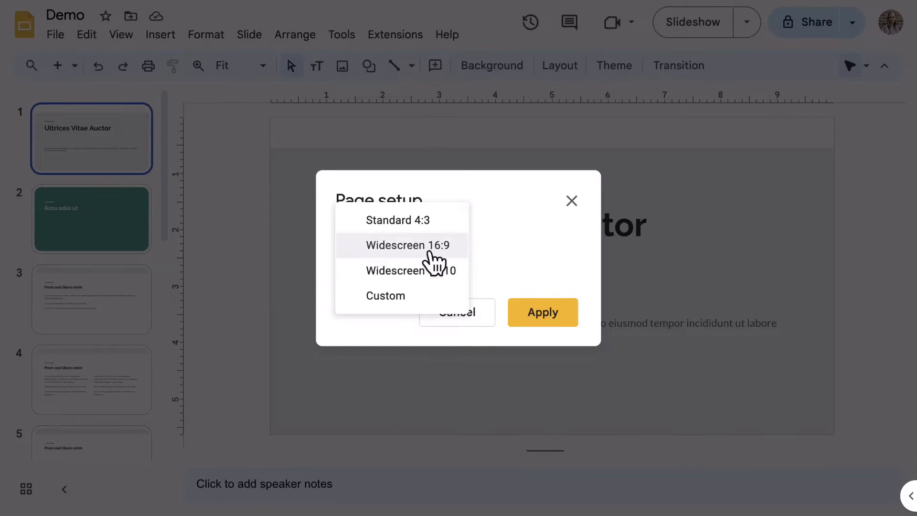
{"action": "left_click", "coordinate": [429, 299]}
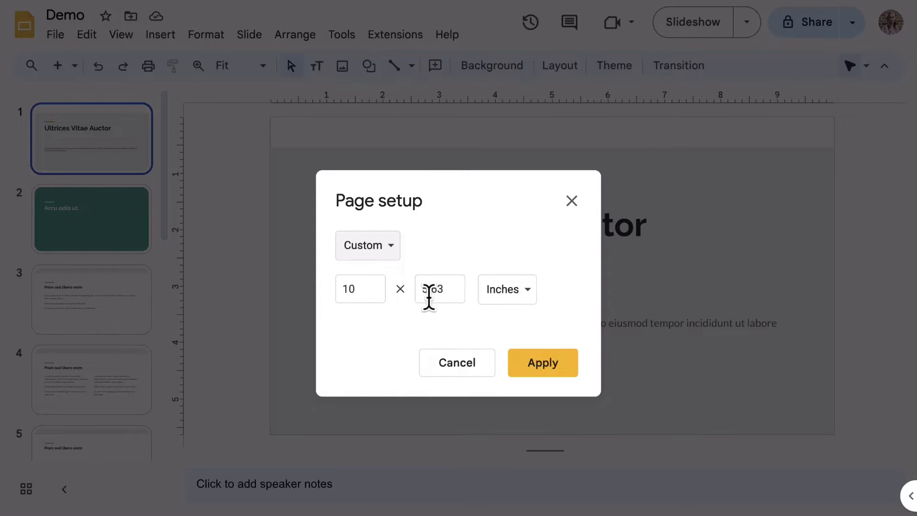
{"action": "double_click", "coordinate": [360, 289]}
{"action": "type", "text": "8.5"}
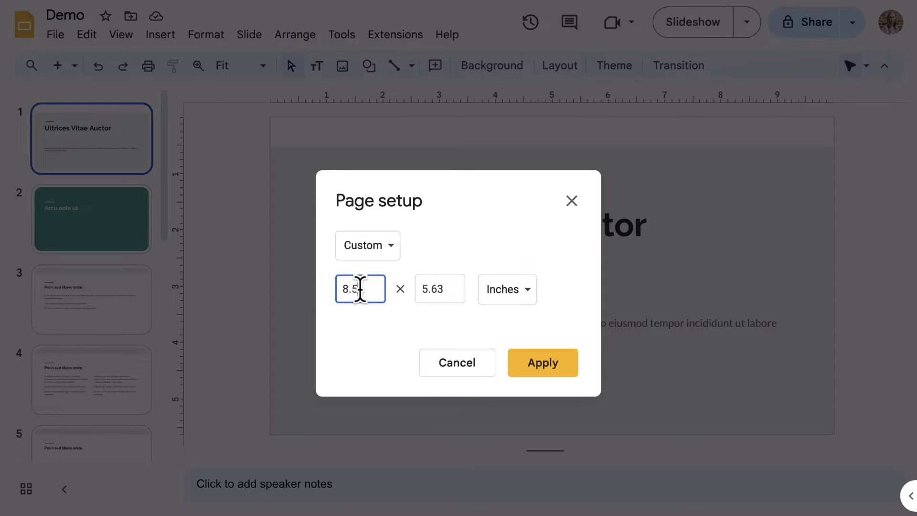
{"action": "double_click", "coordinate": [426, 289]}
{"action": "type", "text": "11"}
{"action": "left_click", "coordinate": [574, 323]}
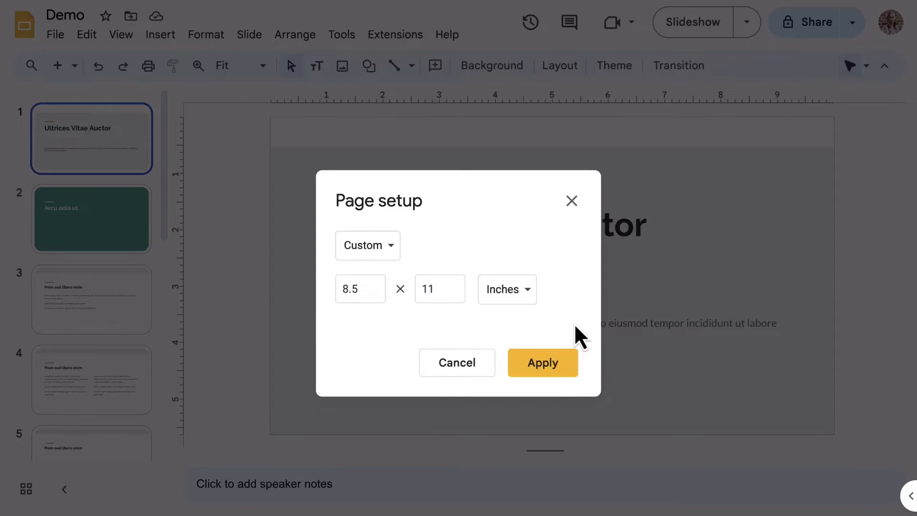
{"action": "left_click", "coordinate": [549, 363]}
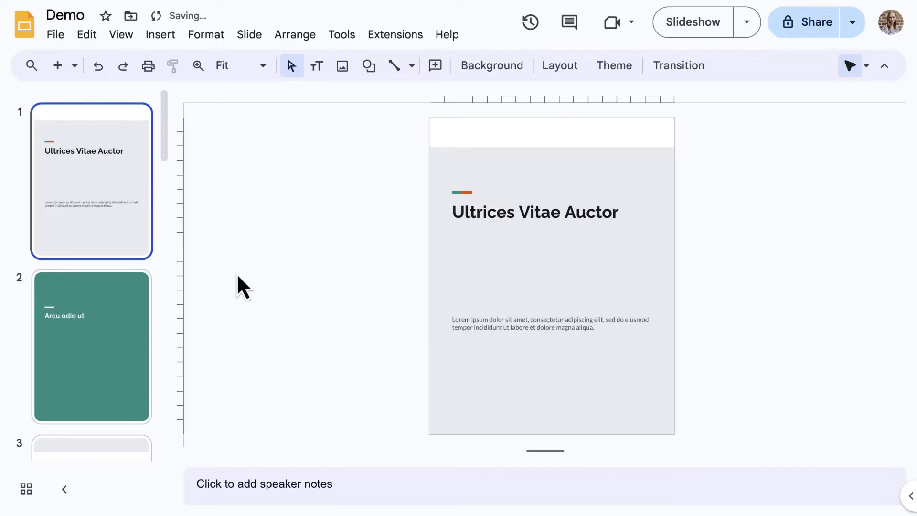
Look through the first few slides to check their portrait layout, and return to the first slide
{"action": "left_click", "coordinate": [95, 303]}
{"action": "scroll", "coordinate": [103, 337], "scroll_direction": "down", "scroll_amount": 2}
{"action": "left_click", "coordinate": [104, 337]}
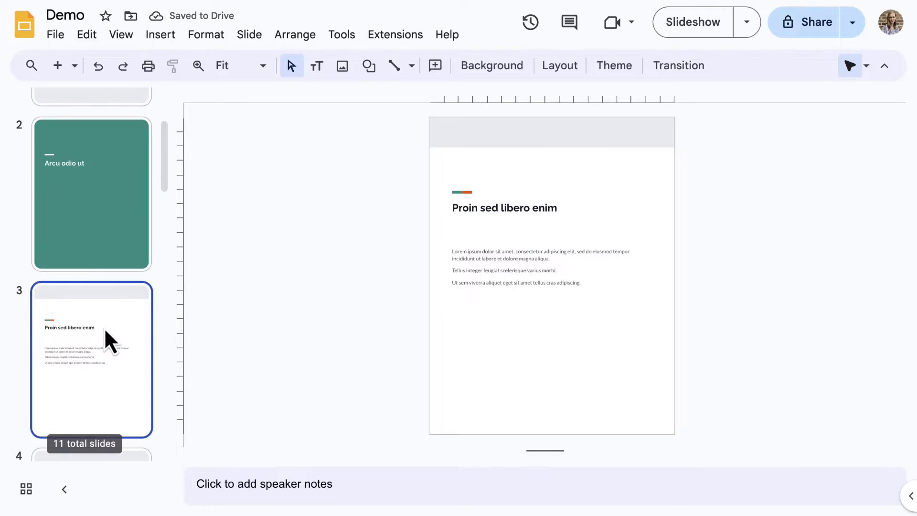
{"action": "scroll", "coordinate": [104, 328], "scroll_direction": "down", "scroll_amount": 4}
{"action": "left_click", "coordinate": [103, 325]}
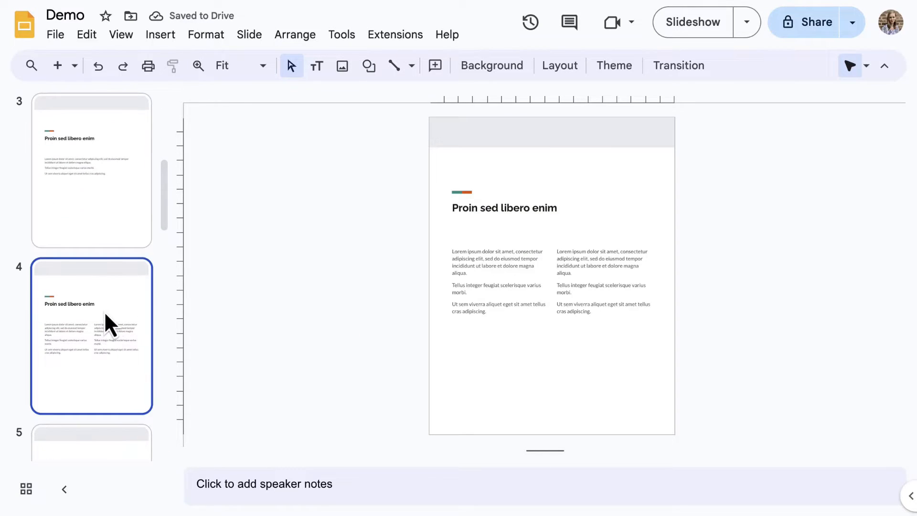
{"action": "scroll", "coordinate": [104, 311], "scroll_direction": "up", "scroll_amount": 5}
{"action": "left_click", "coordinate": [103, 174]}
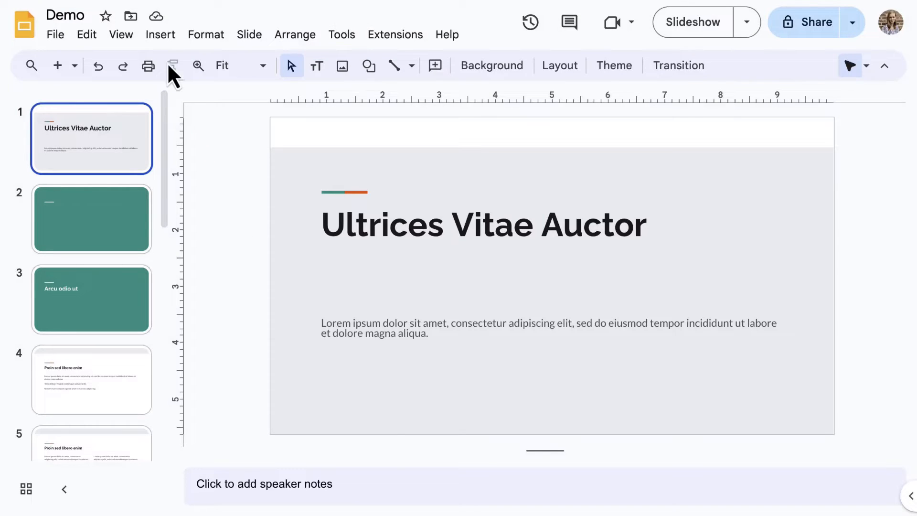
{"action": "left_click", "coordinate": [169, 40]}
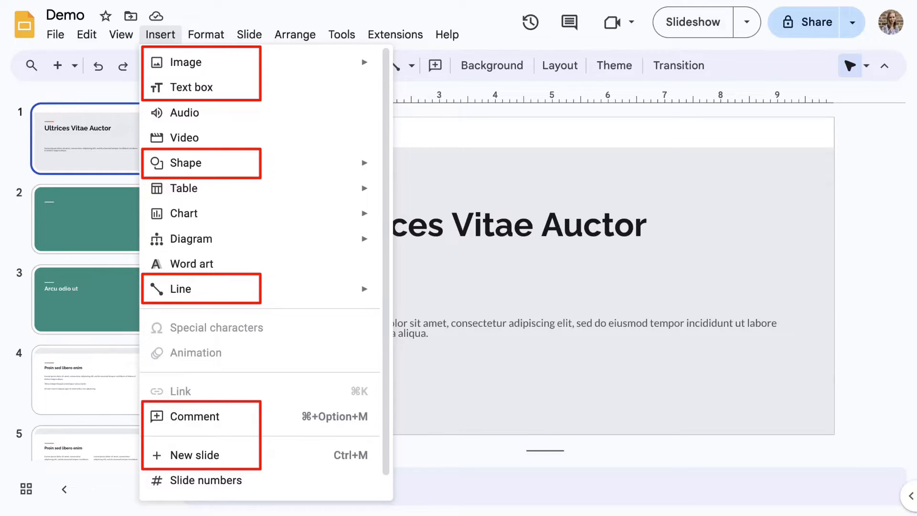
{"action": "left_click", "coordinate": [872, 267]}
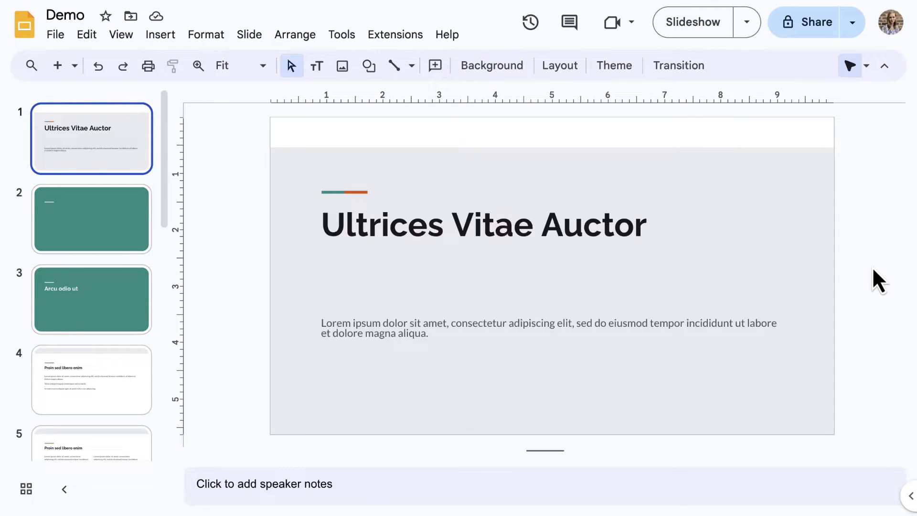
Enter "Text here" as the title of slide 2
{"action": "left_click", "coordinate": [79, 227]}
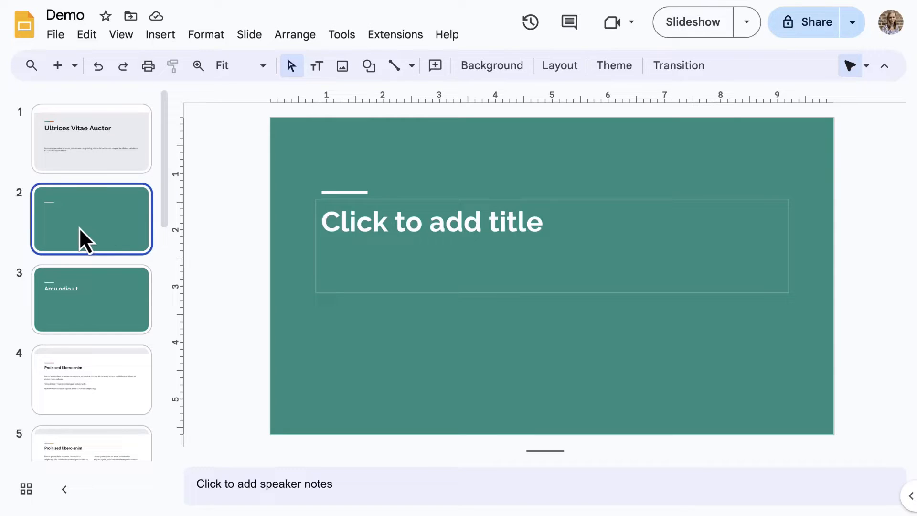
{"action": "left_click", "coordinate": [360, 224]}
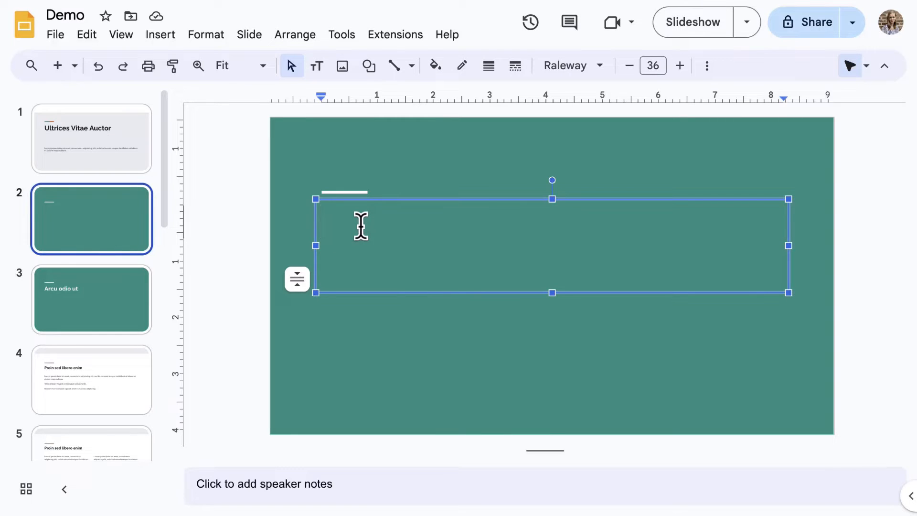
{"action": "type", "text": "Text here"}
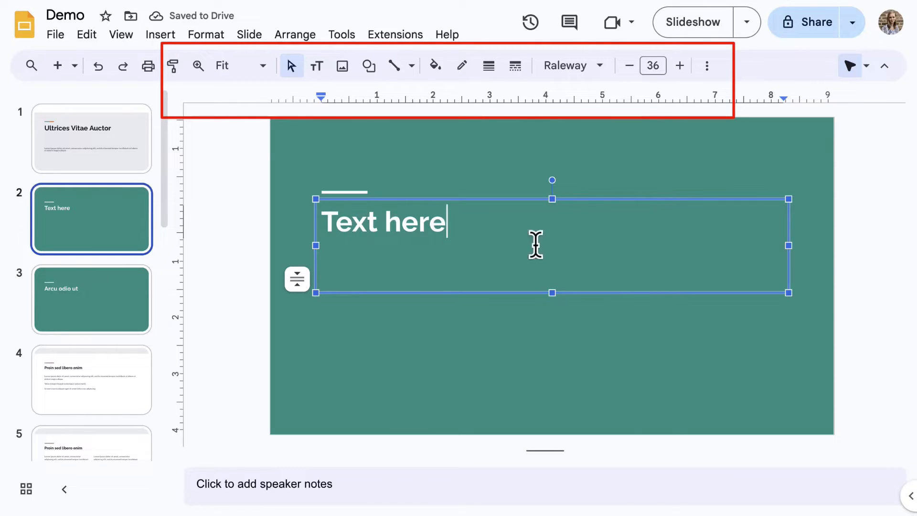
Change the text colour of the whole title box on slide 2 to the theme's light mint
{"action": "left_click", "coordinate": [707, 66]}
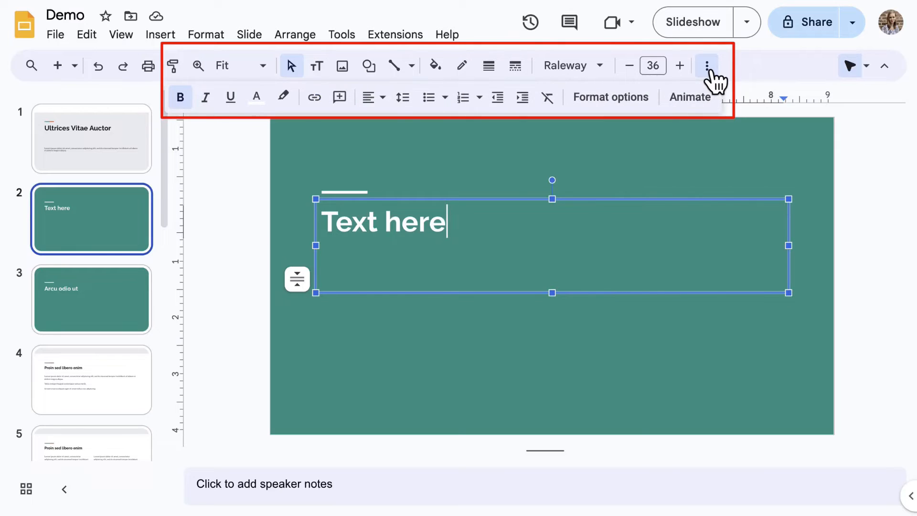
{"action": "left_click", "coordinate": [553, 210]}
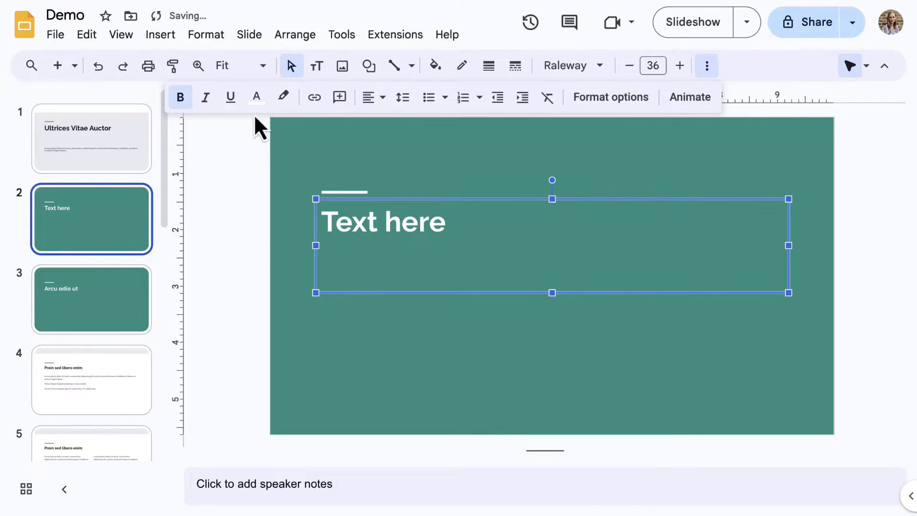
{"action": "left_click", "coordinate": [257, 97]}
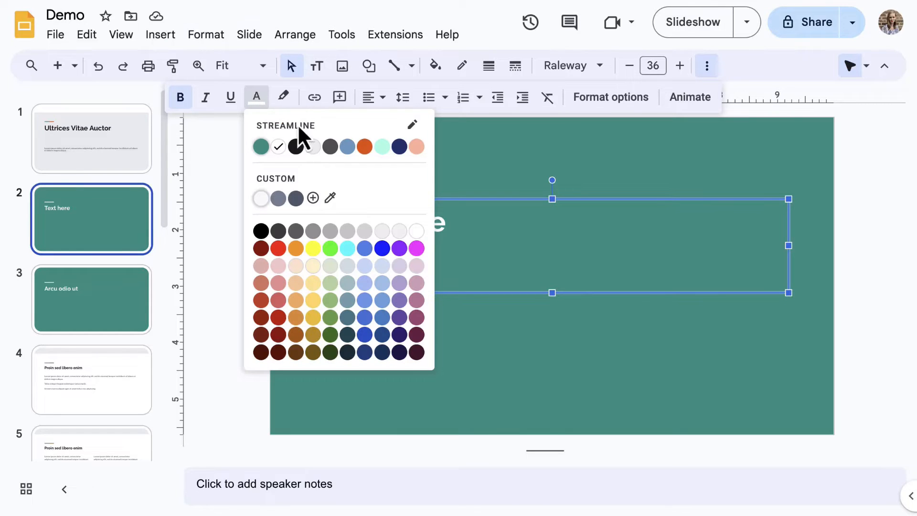
{"action": "left_click", "coordinate": [383, 150]}
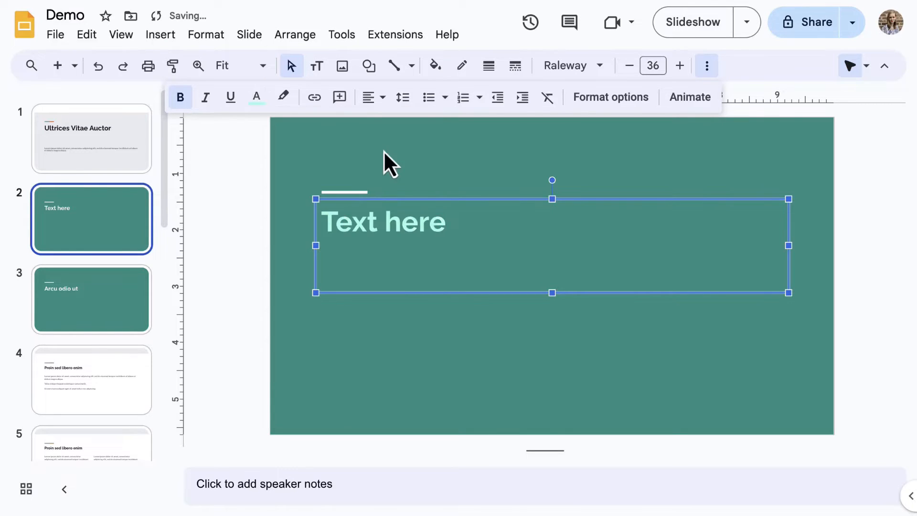
Change only the word "here" in the title to the theme's light peach colour
{"action": "left_click", "coordinate": [409, 221]}
{"action": "double_click", "coordinate": [409, 221]}
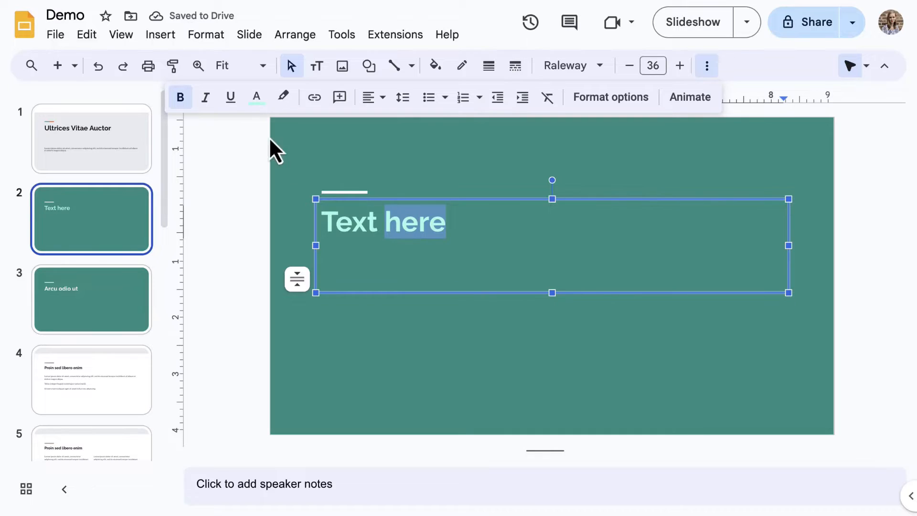
{"action": "left_click", "coordinate": [256, 100]}
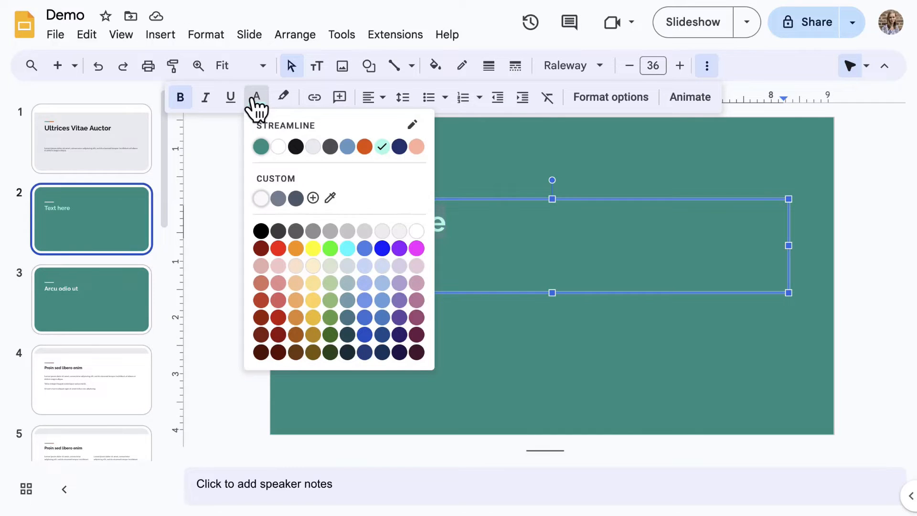
{"action": "left_click", "coordinate": [417, 147]}
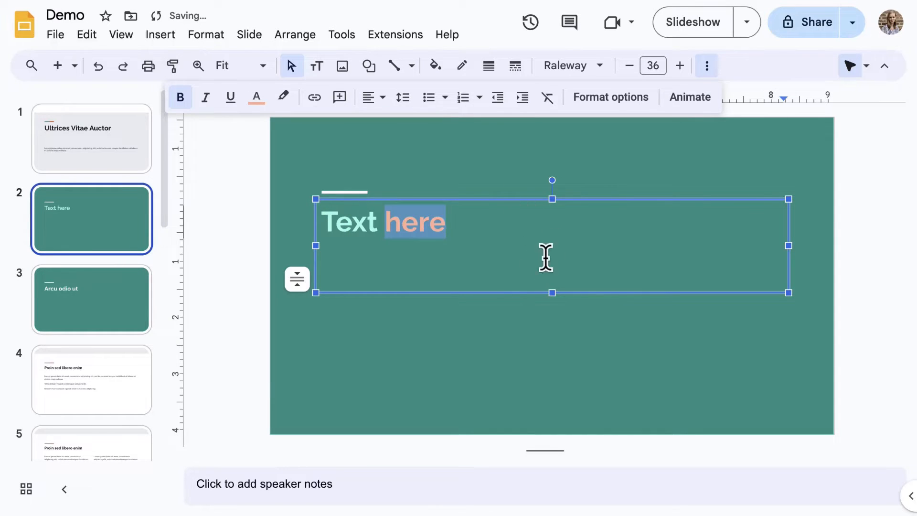
Fill the title box with the theme's solid dark navy colour
{"action": "left_click", "coordinate": [548, 202]}
{"action": "left_click", "coordinate": [435, 65]}
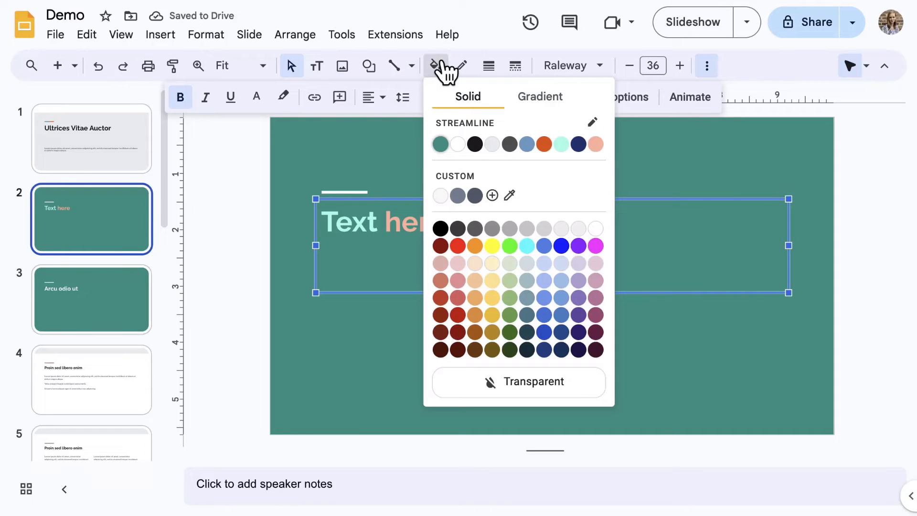
{"action": "left_click", "coordinate": [578, 144]}
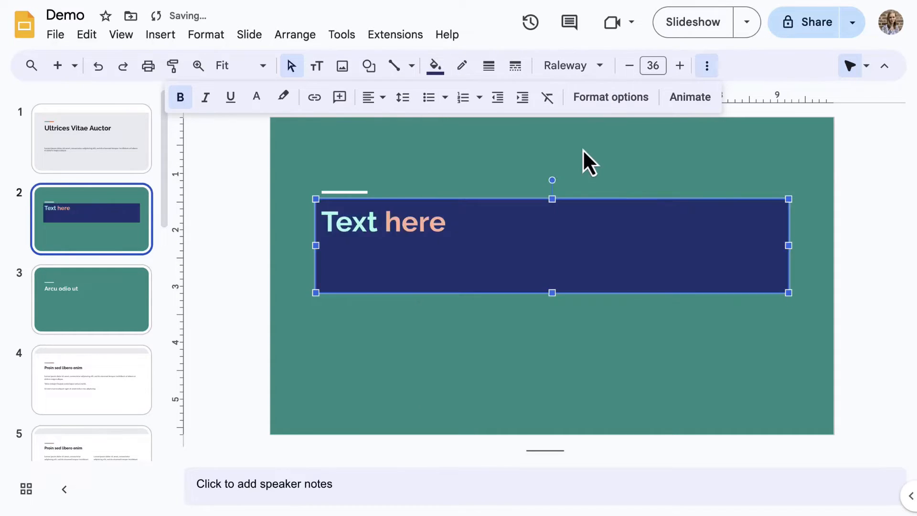
Give the title box a thicker white border with a dashed line style
{"action": "left_click", "coordinate": [460, 66]}
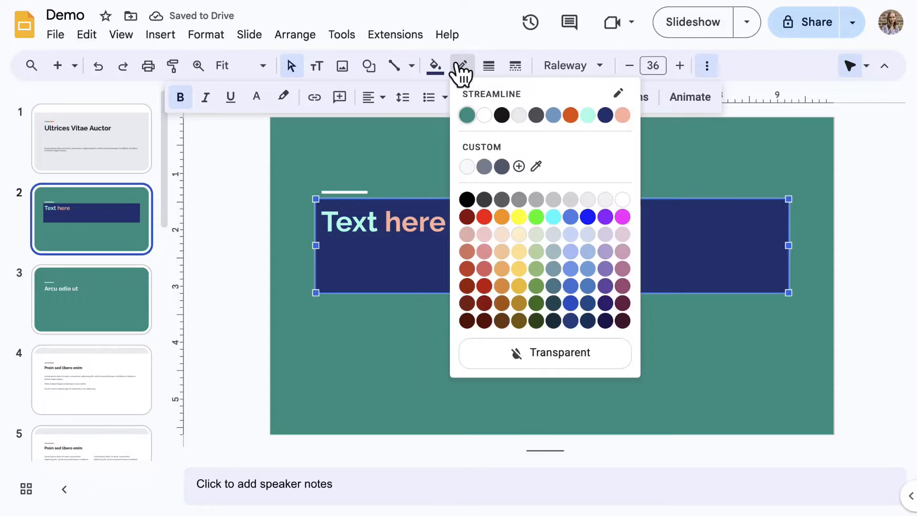
{"action": "left_click", "coordinate": [484, 115]}
{"action": "left_click", "coordinate": [489, 67]}
{"action": "left_click", "coordinate": [516, 171]}
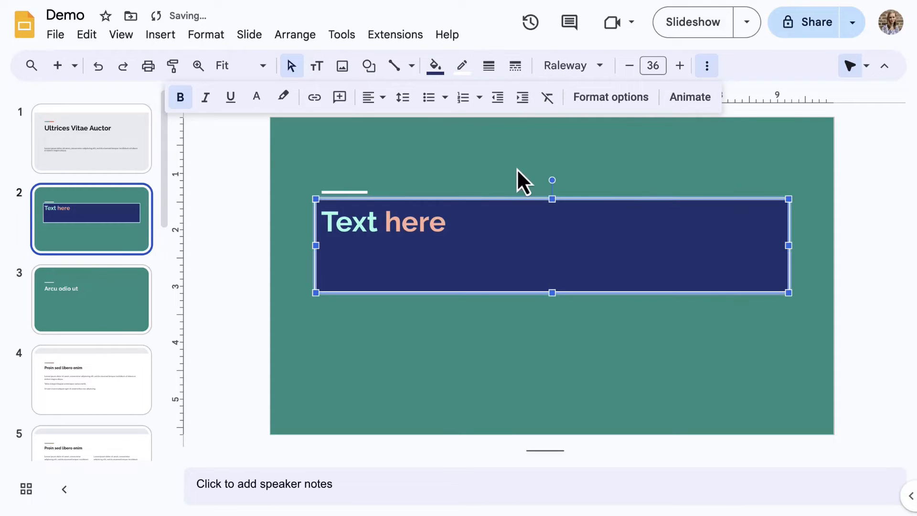
{"action": "left_click", "coordinate": [516, 66]}
{"action": "left_click", "coordinate": [563, 195]}
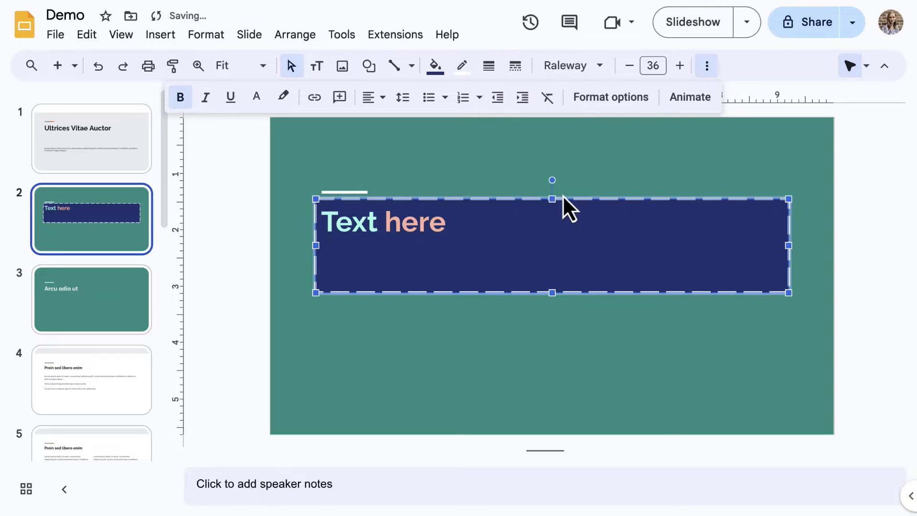
{"action": "left_click", "coordinate": [677, 171]}
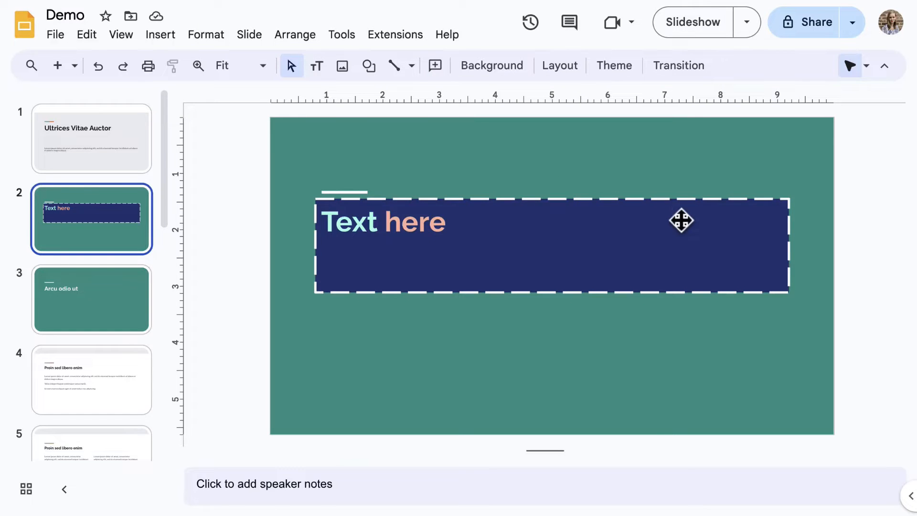
Open the format options for the title box on slide 2
{"action": "left_click", "coordinate": [685, 210]}
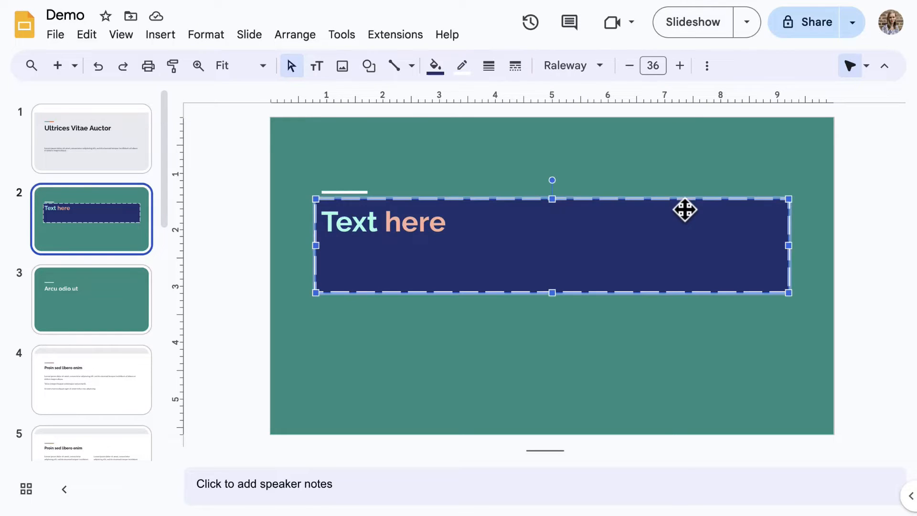
{"action": "left_click", "coordinate": [707, 66]}
{"action": "left_click", "coordinate": [616, 98]}
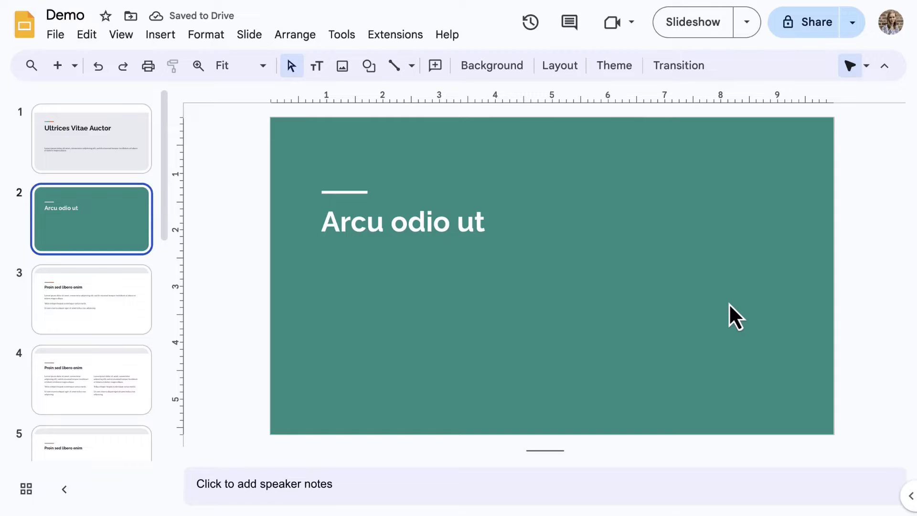
Draw an empty text box about 3.5 by 2.1 inches below the title on slide 2, and leave it deselected
{"action": "left_click", "coordinate": [315, 68]}
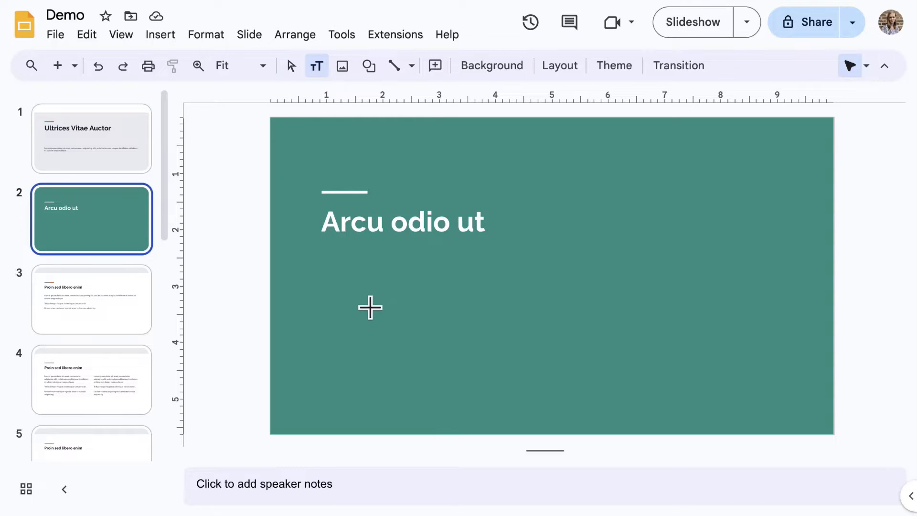
{"action": "left_click", "coordinate": [371, 309]}
{"action": "left_click", "coordinate": [317, 65]}
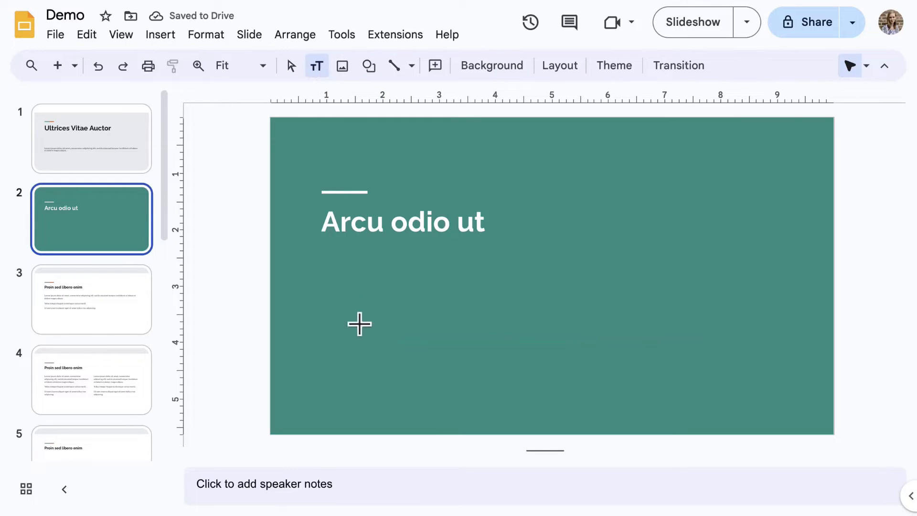
{"action": "left_click_drag", "start_coordinate": [315, 281], "coordinate": [515, 402]}
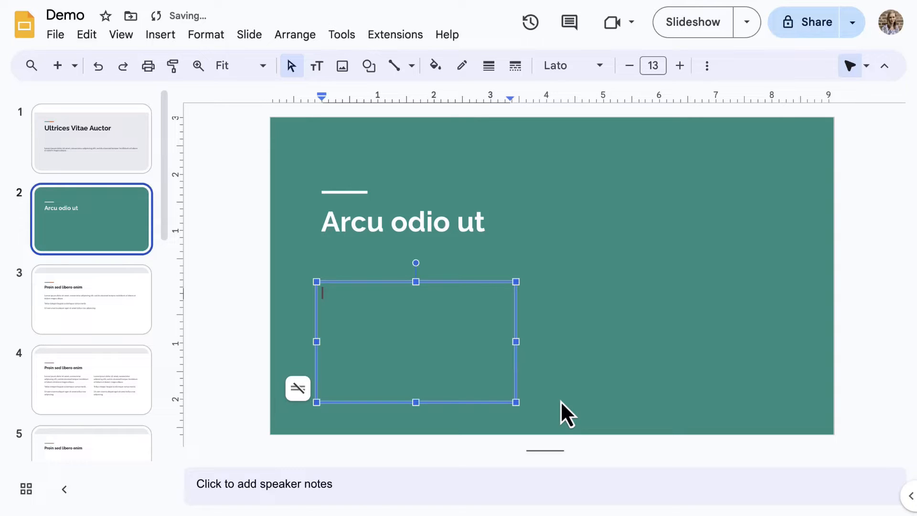
{"action": "left_click", "coordinate": [610, 394]}
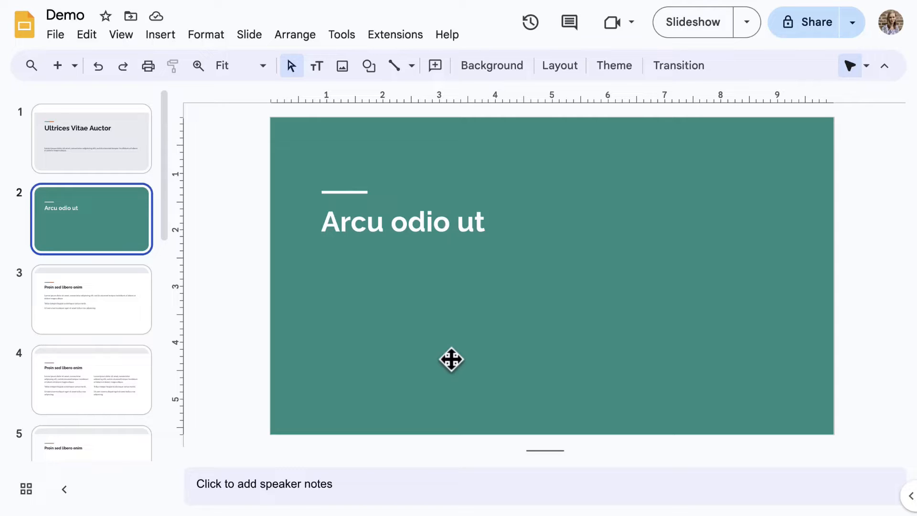
Find the invisible empty text box below the title by selecting it directly, deselecting it, and marquee-selecting across the slide
{"action": "left_click", "coordinate": [450, 359]}
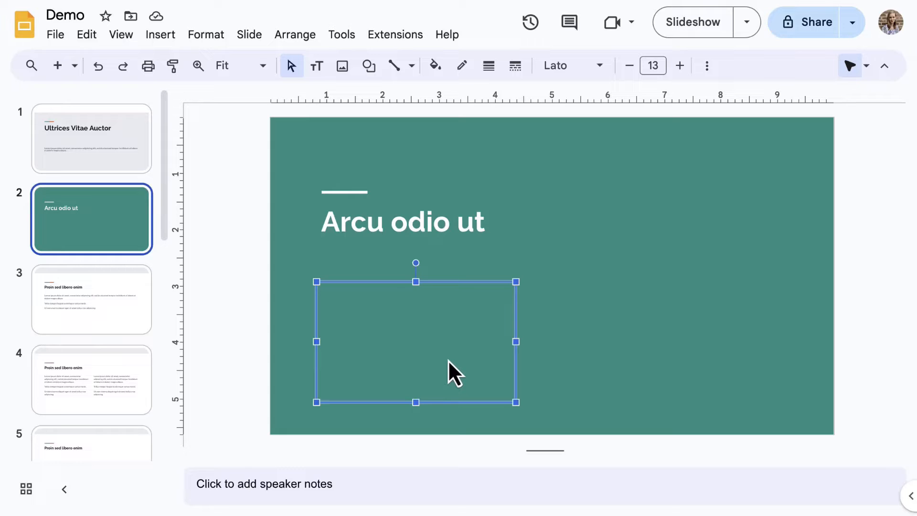
{"action": "left_click", "coordinate": [245, 155]}
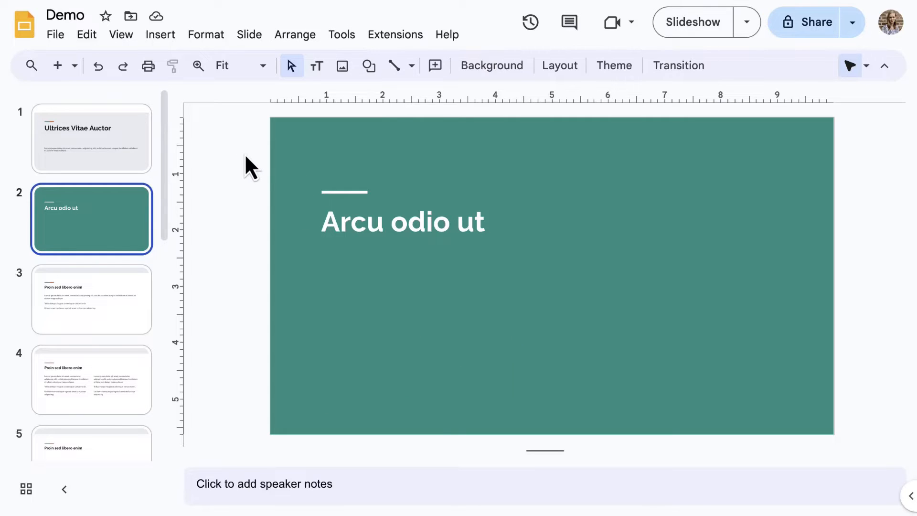
{"action": "left_click_drag", "start_coordinate": [346, 155], "coordinate": [843, 447]}
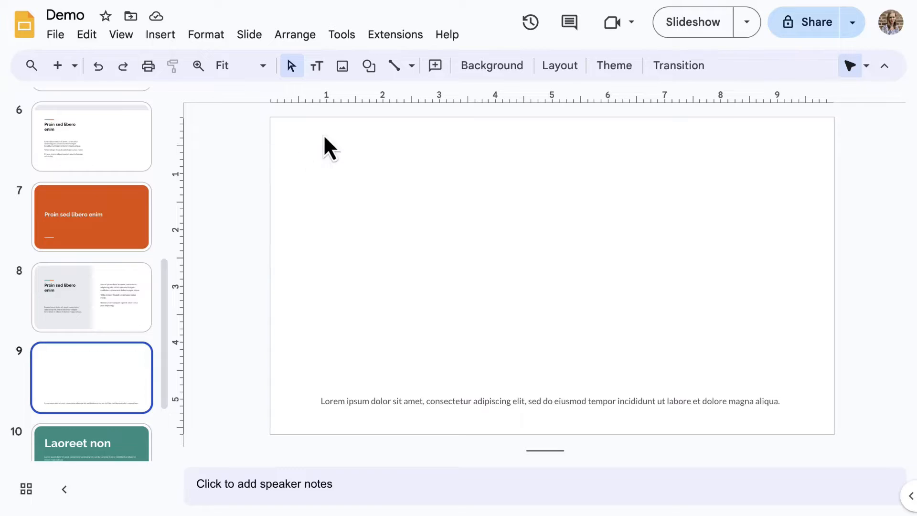
Open the image insertion options for slide 9
{"action": "left_click", "coordinate": [343, 67]}
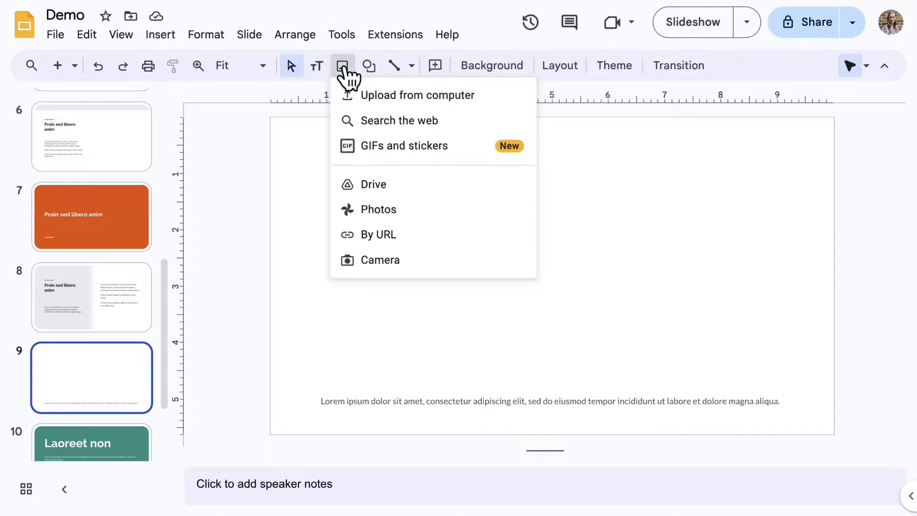